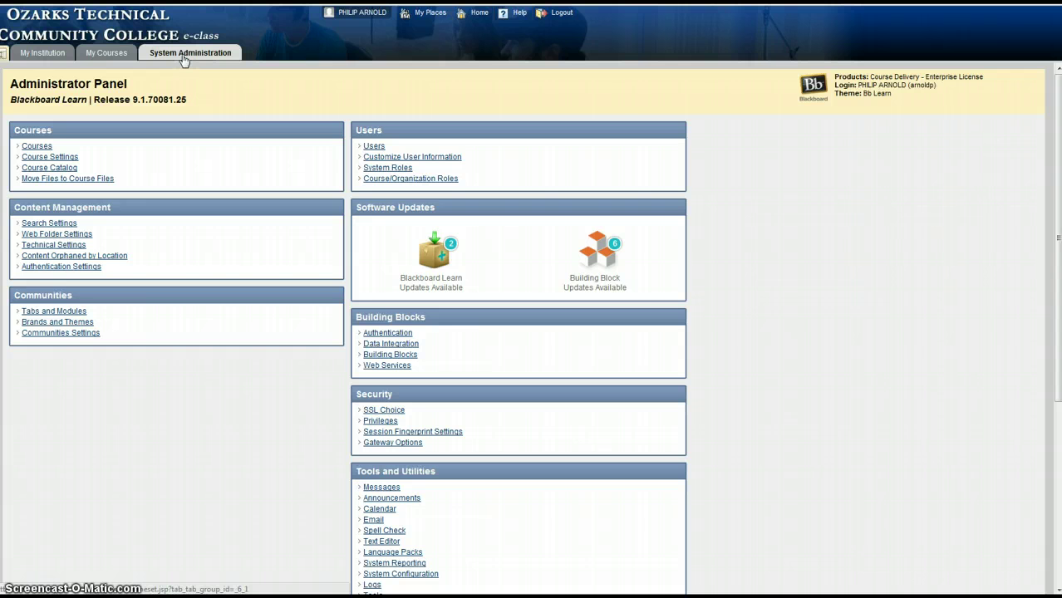
# Open the Create Course form for a new course from the system administration course page
pyautogui.click(188, 64)
pyautogui.click(209, 64)
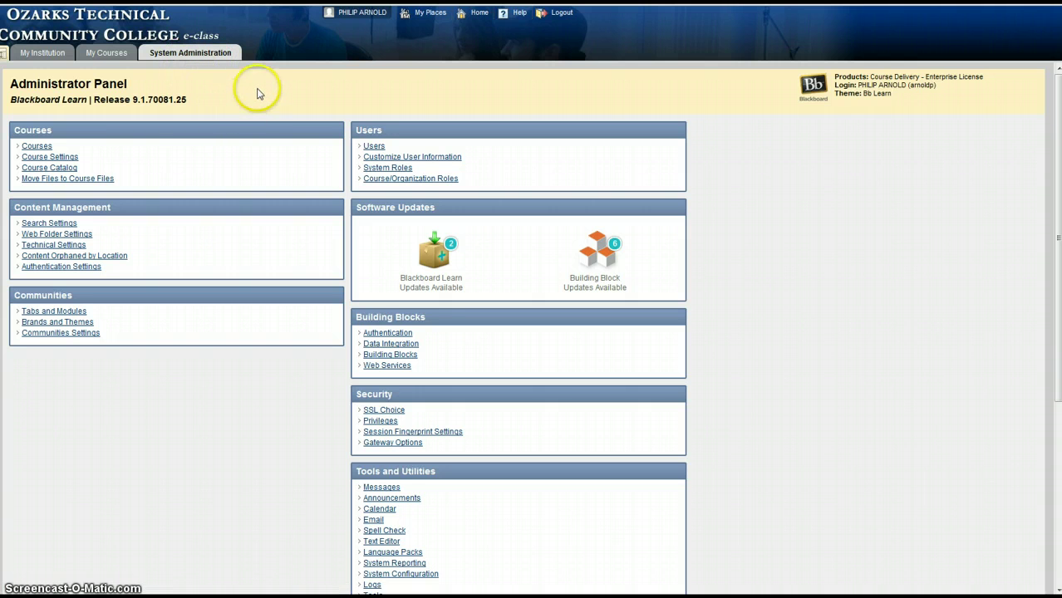
pyautogui.click(37, 147)
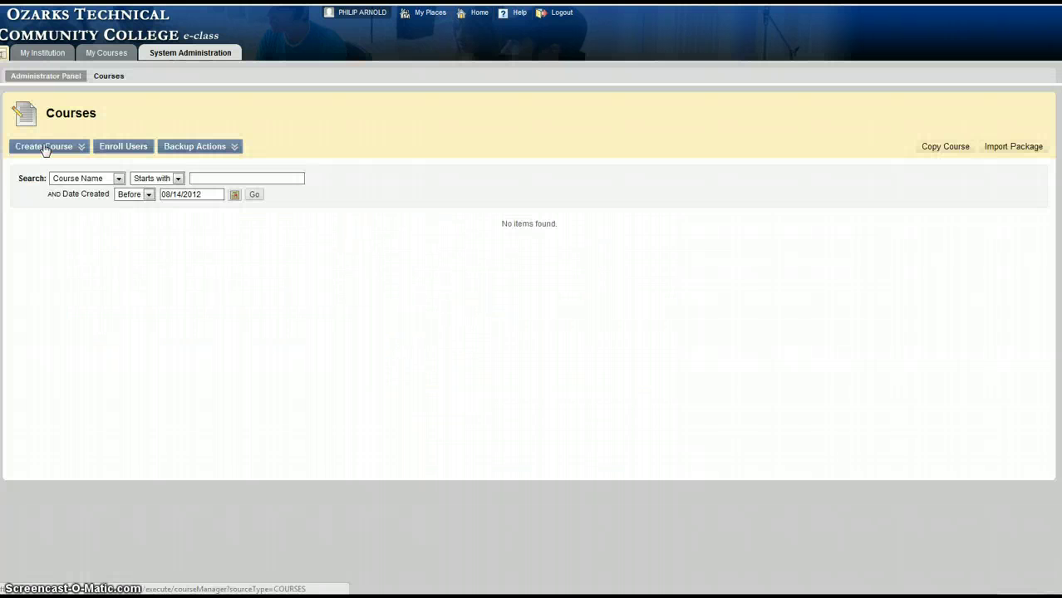
pyautogui.click(45, 147)
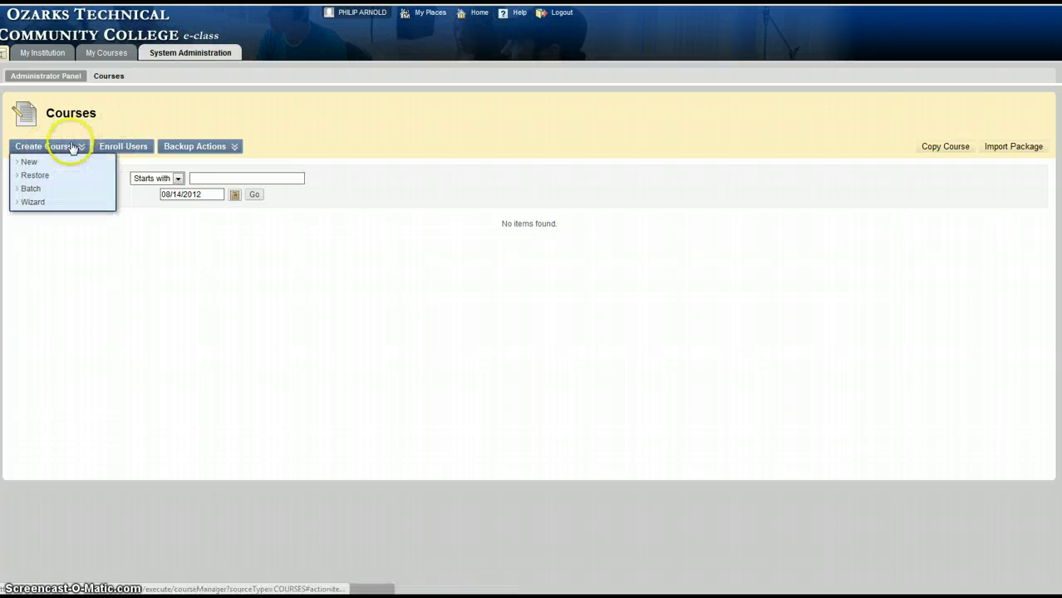
pyautogui.click(32, 162)
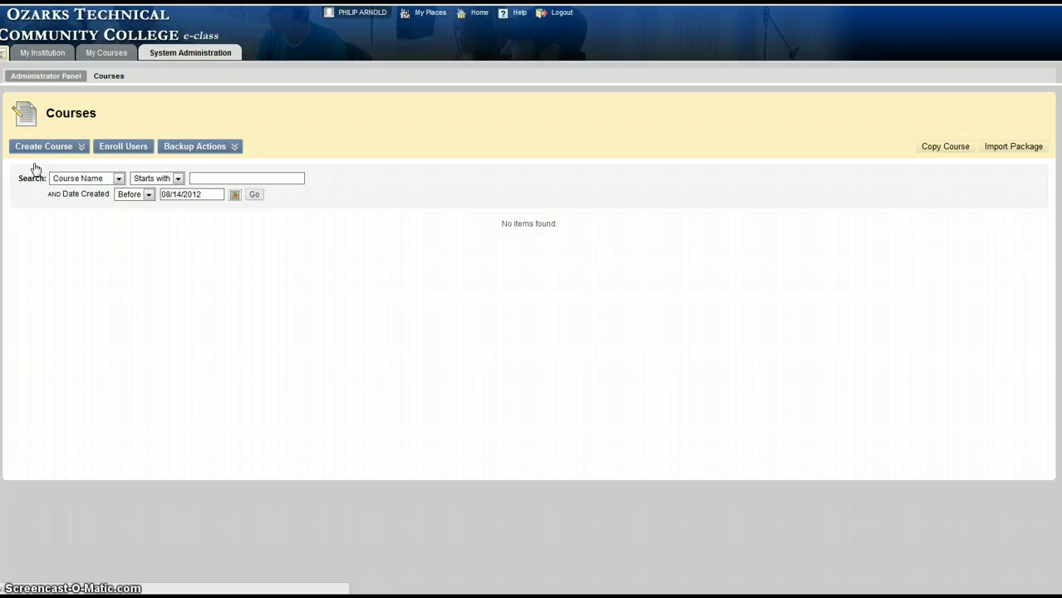
pyautogui.click(273, 179)
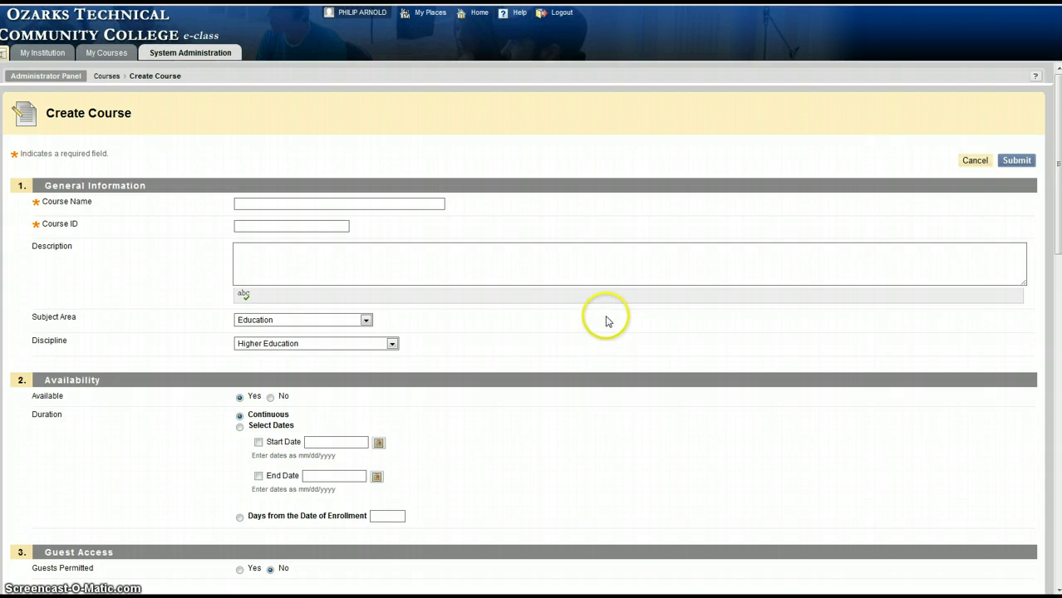
# Review the sections of the Create Course form, from General Information through Default Content View and Submit
pyautogui.scroll(-3, 515, 296)
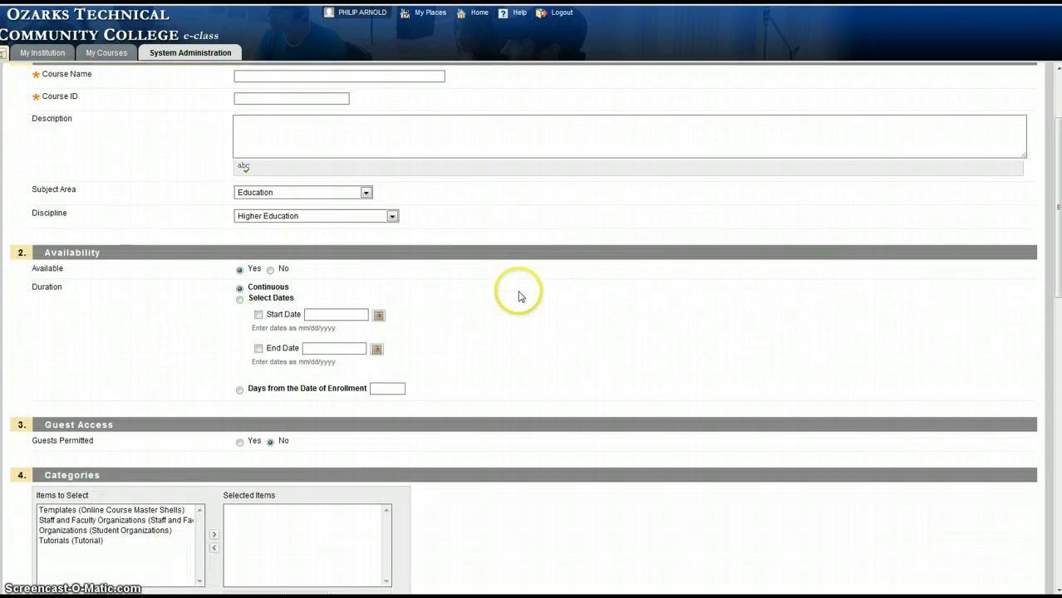
pyautogui.scroll(-2, 517, 291)
pyautogui.scroll(5, 415, 280)
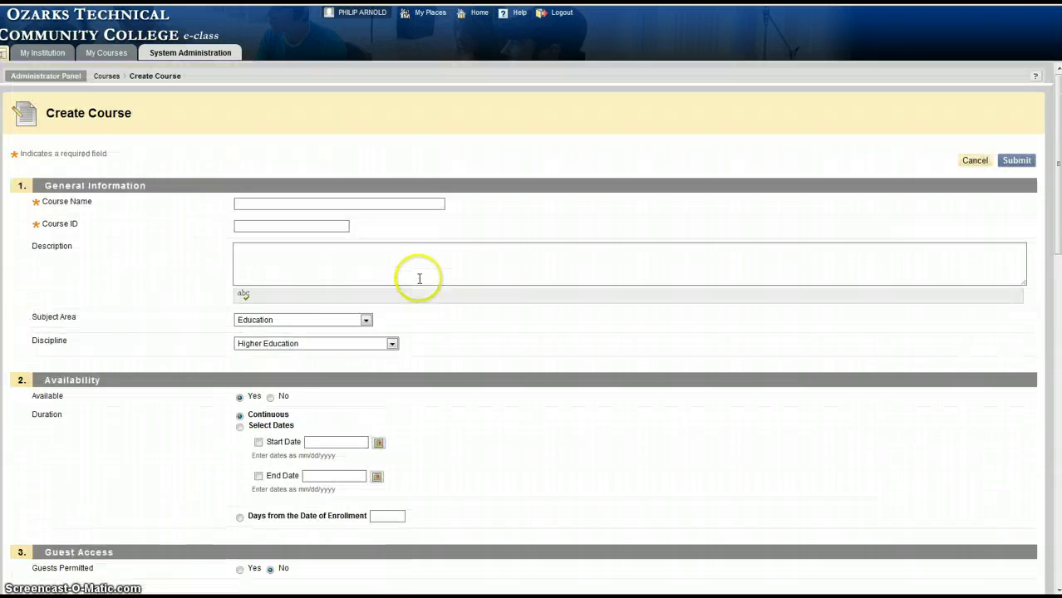
pyautogui.scroll(-9, 419, 278)
pyautogui.scroll(-8, 423, 285)
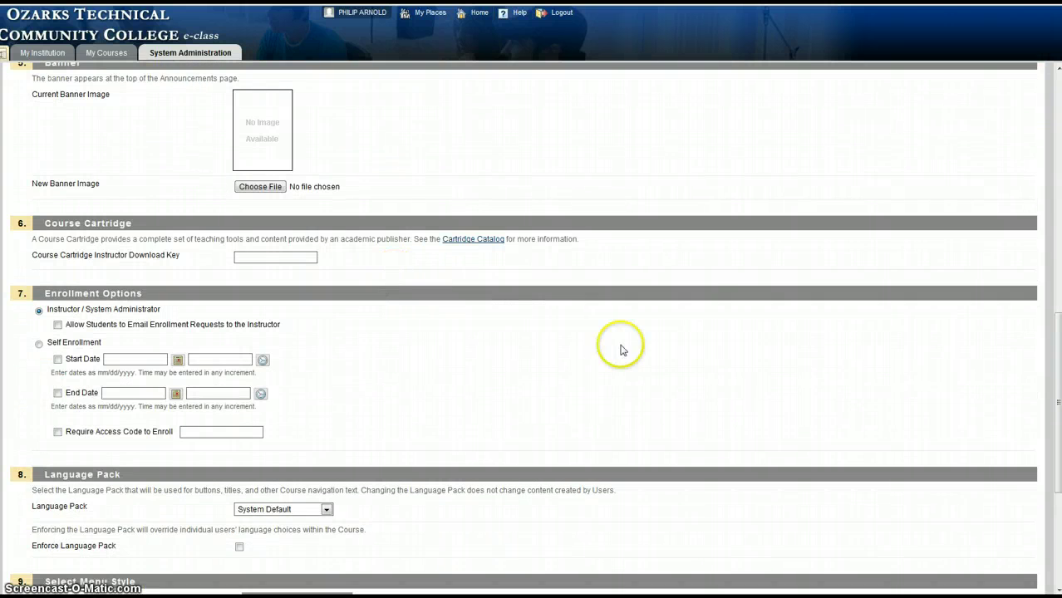
pyautogui.scroll(-7, 686, 375)
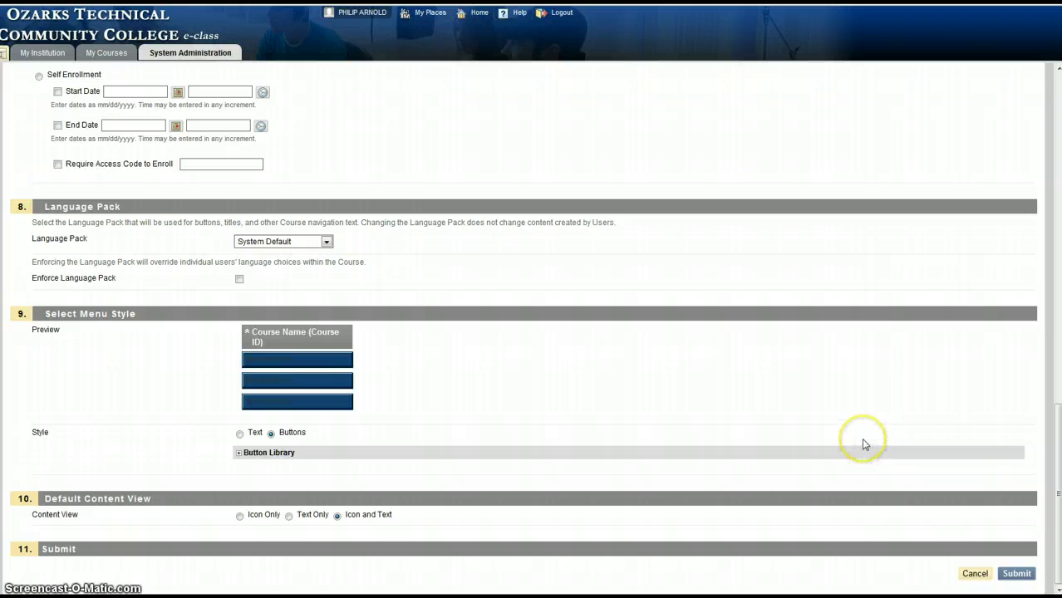
pyautogui.scroll(15, 861, 438)
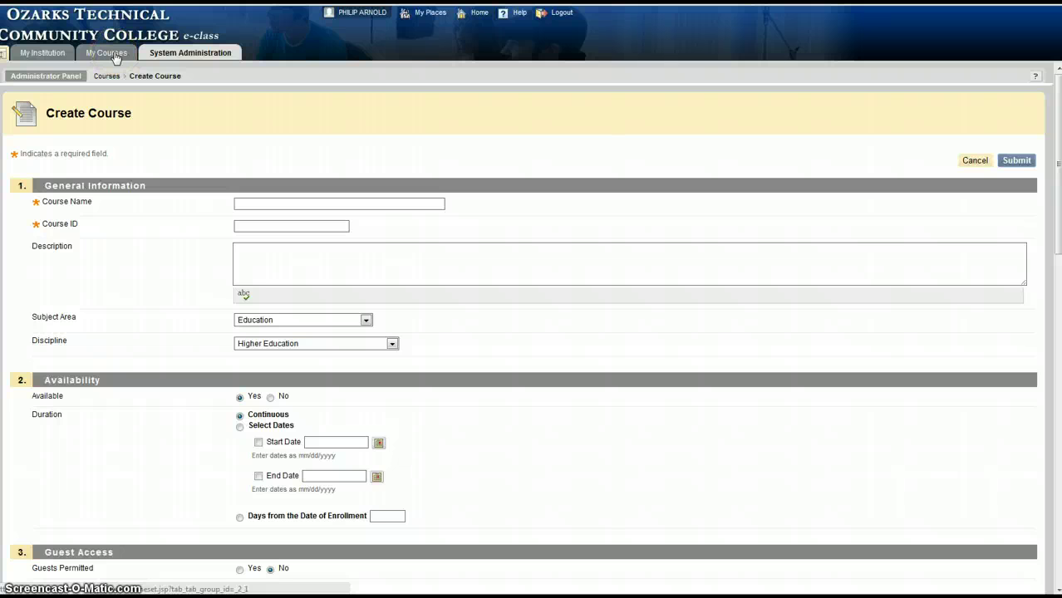
# Return to the administrator's Courses page and review the search field choices and match conditions
pyautogui.click(156, 54)
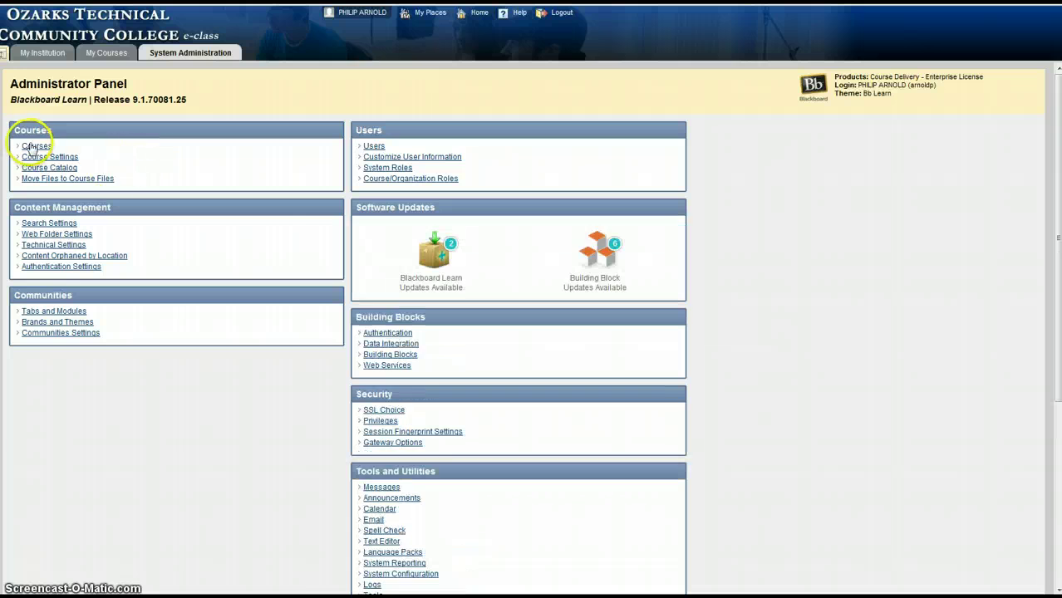
pyautogui.click(35, 146)
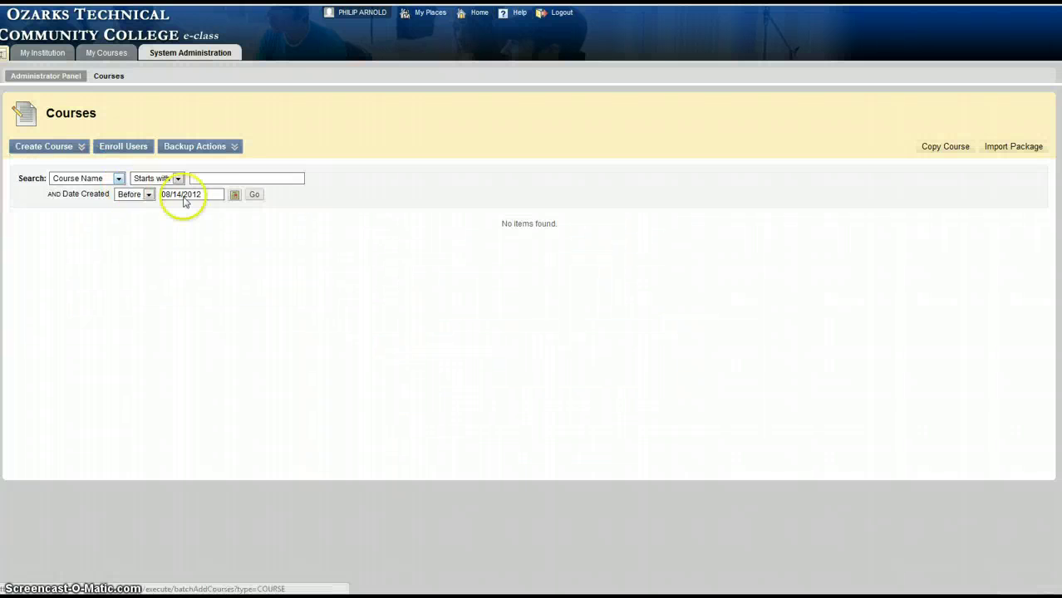
pyautogui.click(119, 180)
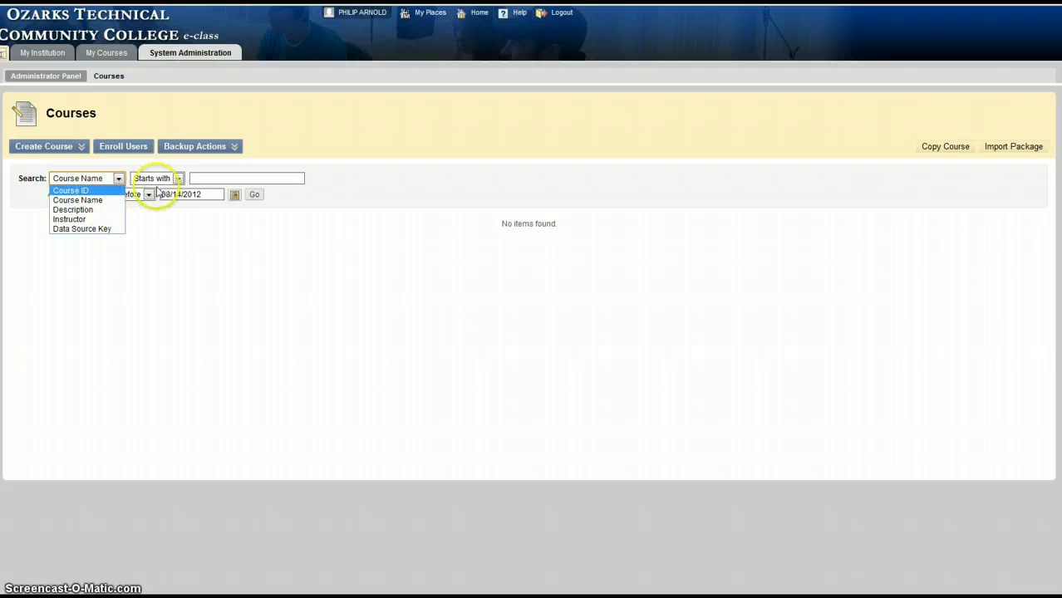
pyautogui.click(177, 179)
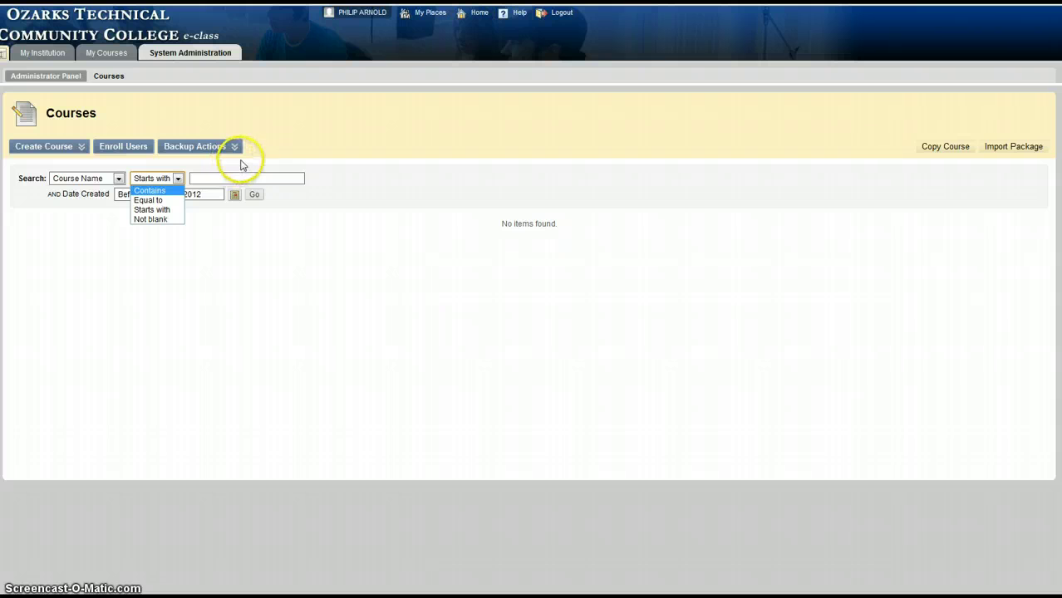
# Open the personal sandbox course from the list of courses being taught
pyautogui.click(110, 51)
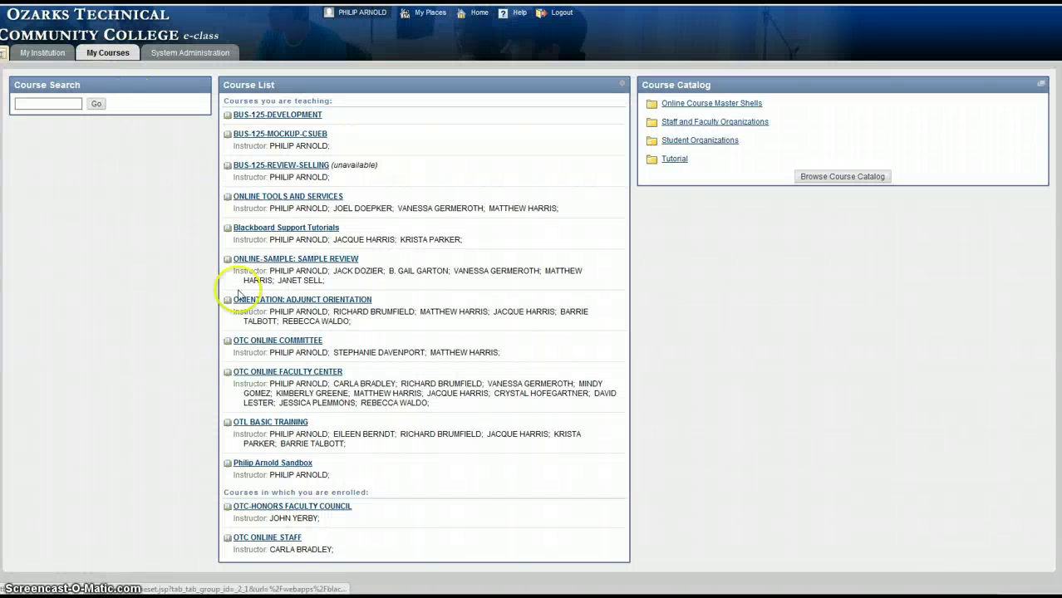
pyautogui.click(273, 464)
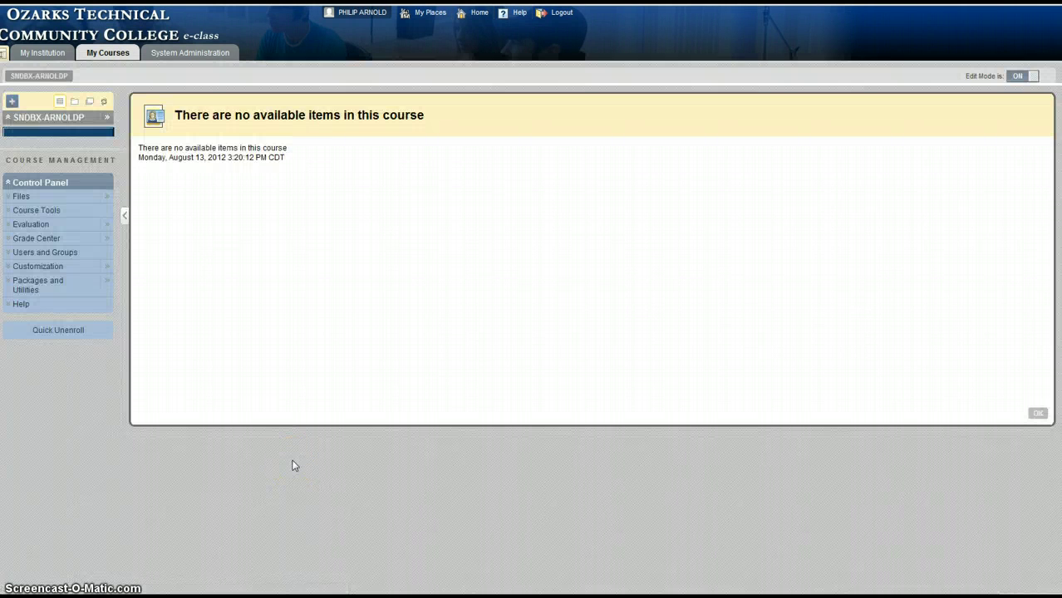
pyautogui.click(301, 442)
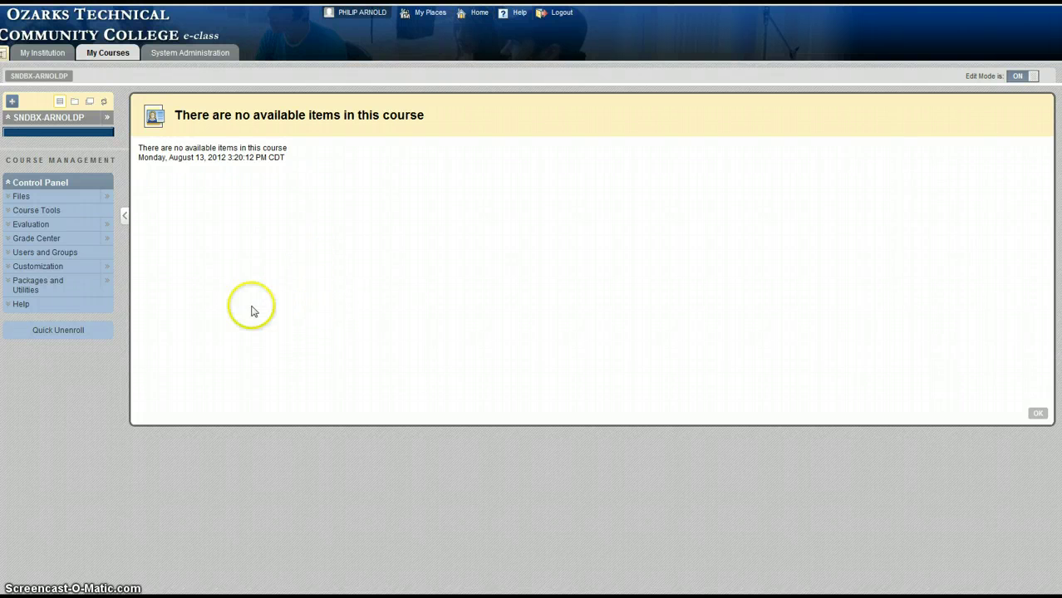
# Open the Import Package form for the sandbox course from its Packages and Utilities
pyautogui.click(11, 285)
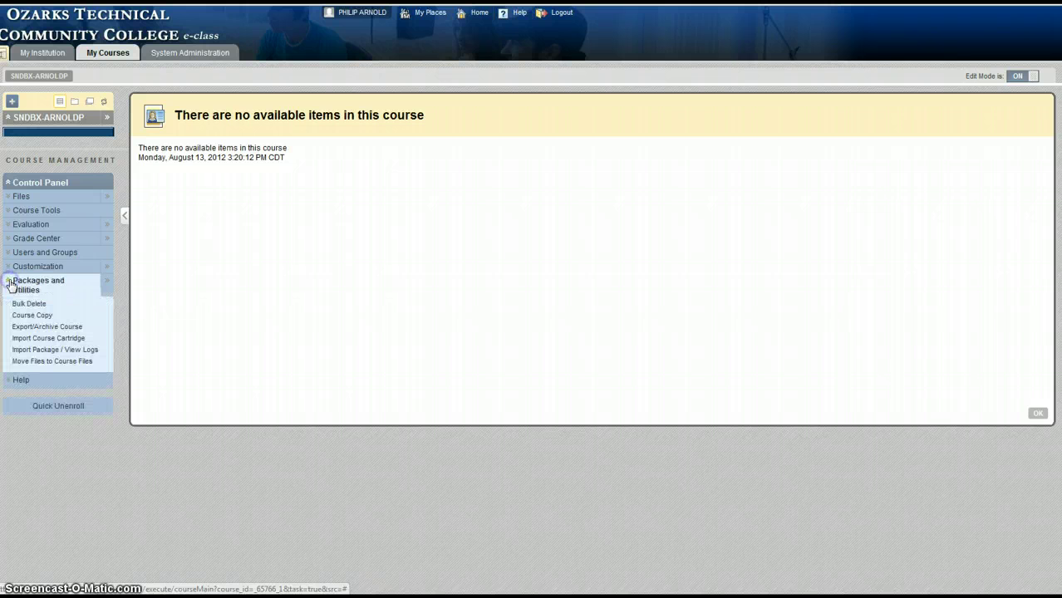
pyautogui.click(52, 350)
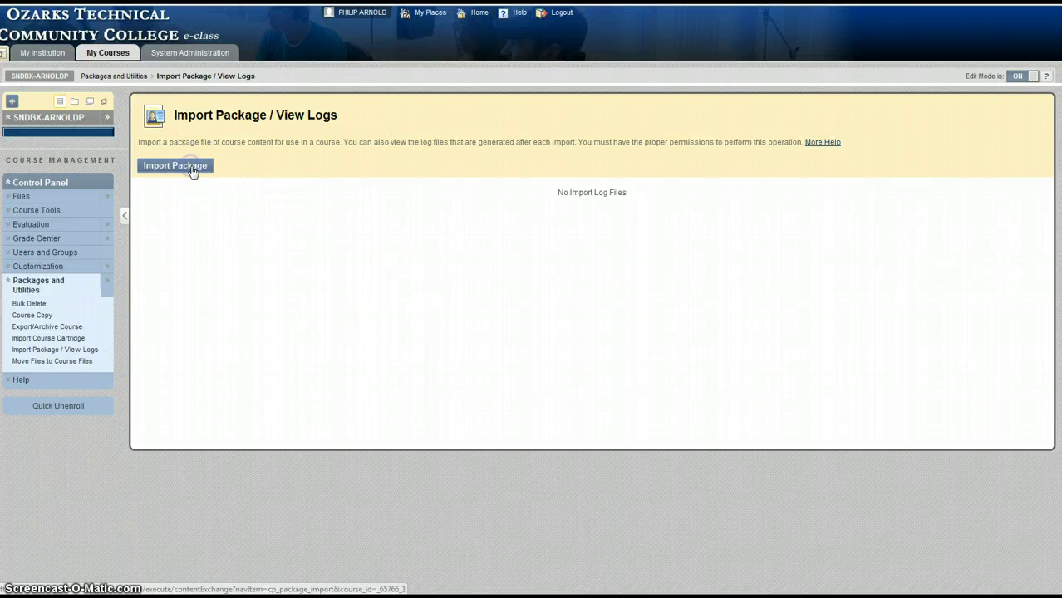
pyautogui.click(192, 167)
pyautogui.scroll(-2, 505, 358)
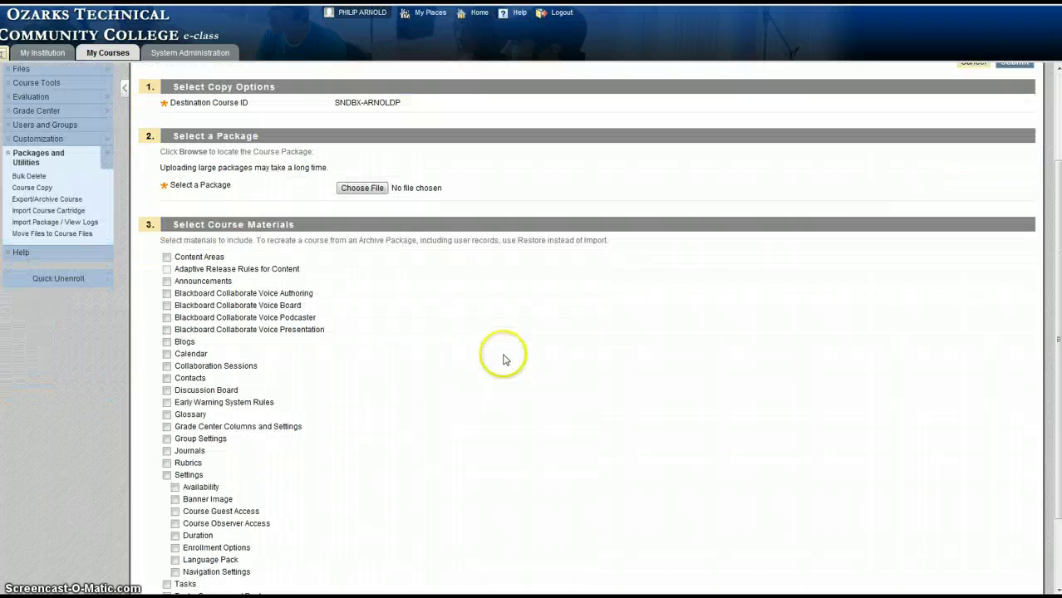
# Start choosing a package file and browse the Division (R:) drive to the folder that holds Archives
pyautogui.click(371, 190)
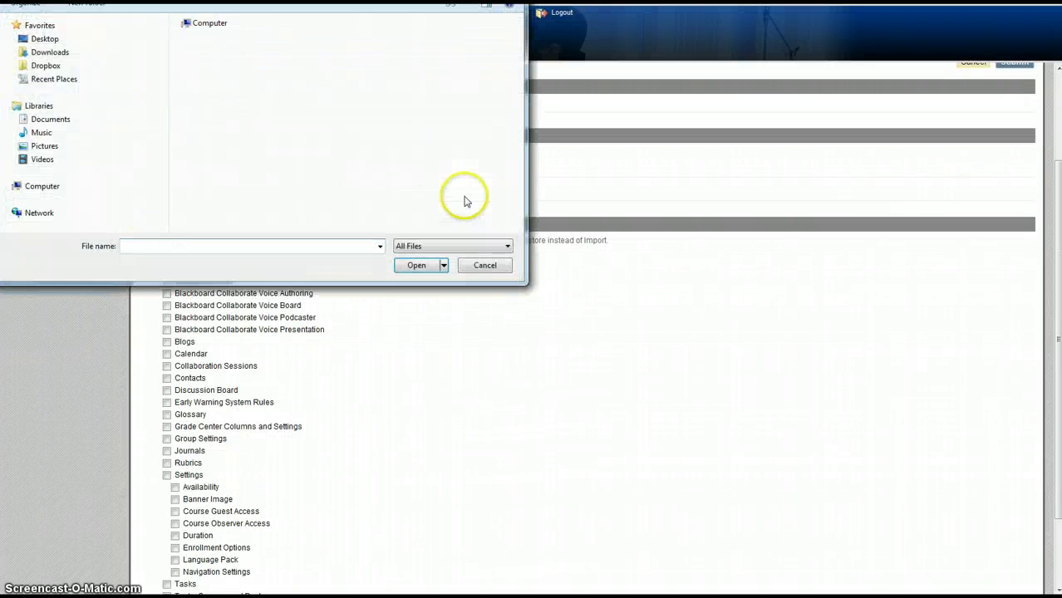
pyautogui.click(7, 186)
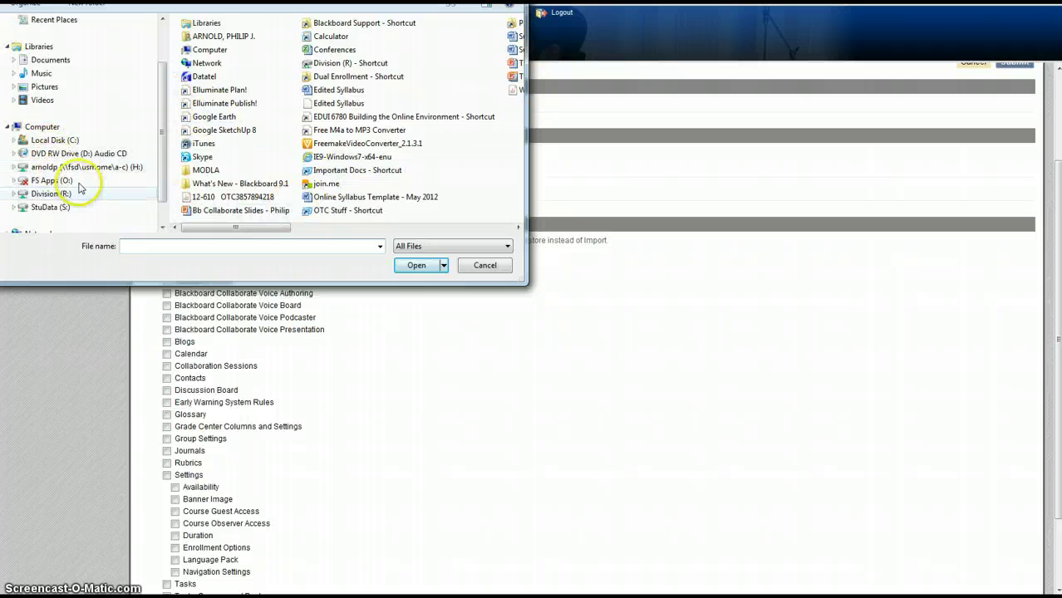
pyautogui.click(63, 194)
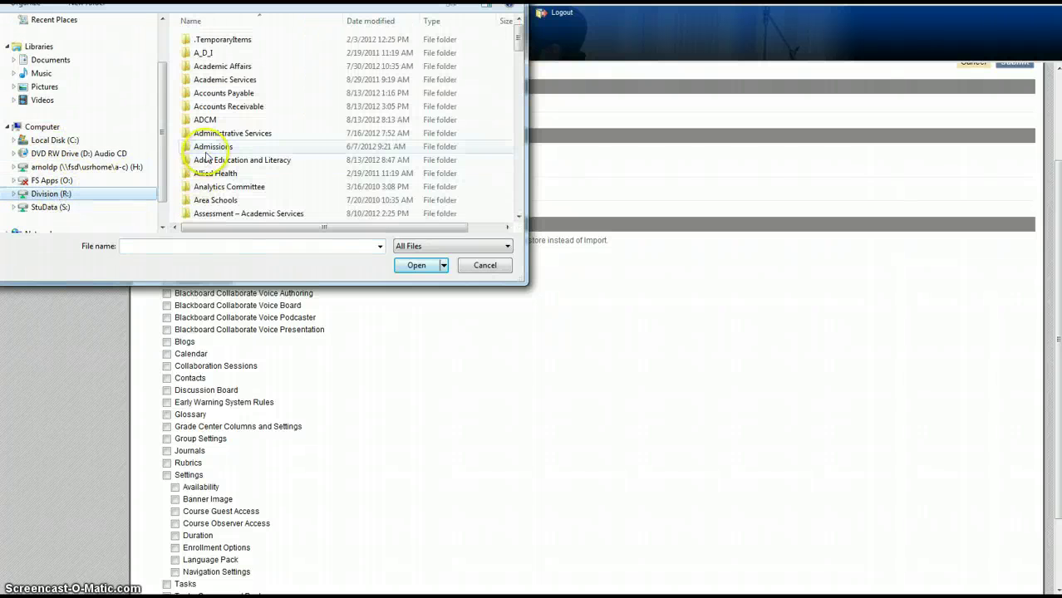
pyautogui.scroll(-4, 66, 196)
pyautogui.moveTo(518, 34); pyautogui.dragTo(509, 160)
pyautogui.scroll(8, 205, 191)
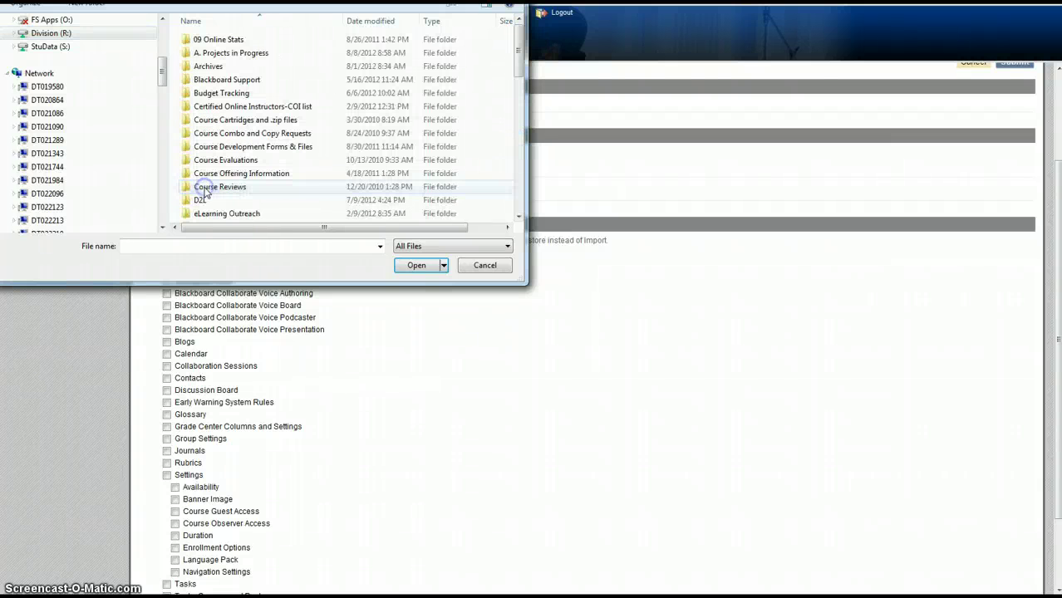
# Open the 2012-08-13 folder inside Archives > CEC_CWD
pyautogui.click(206, 66)
pyautogui.doubleClick(206, 67)
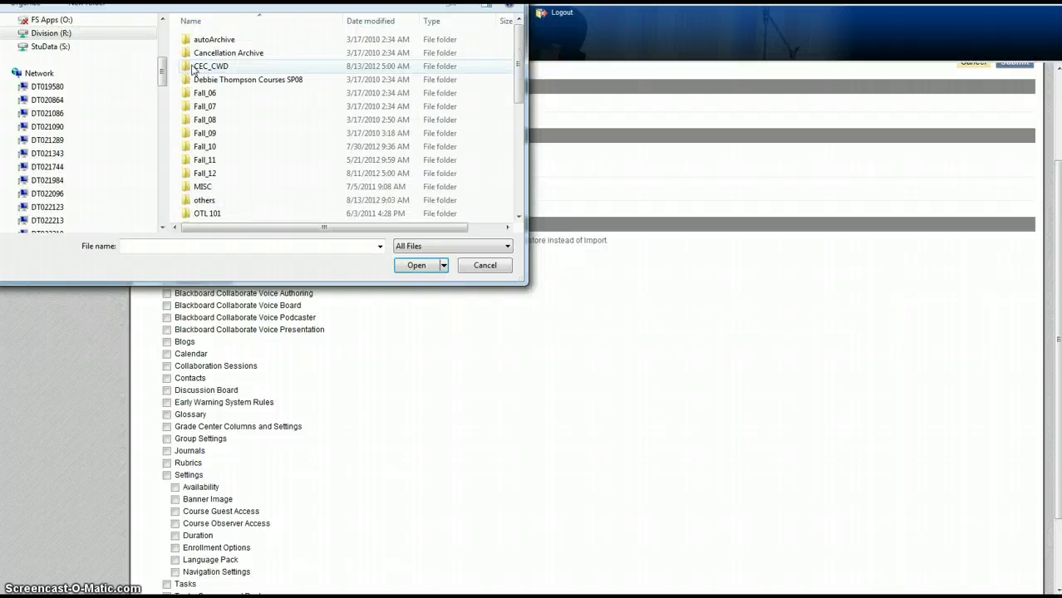
pyautogui.doubleClick(192, 67)
pyautogui.moveTo(515, 38); pyautogui.dragTo(527, 197)
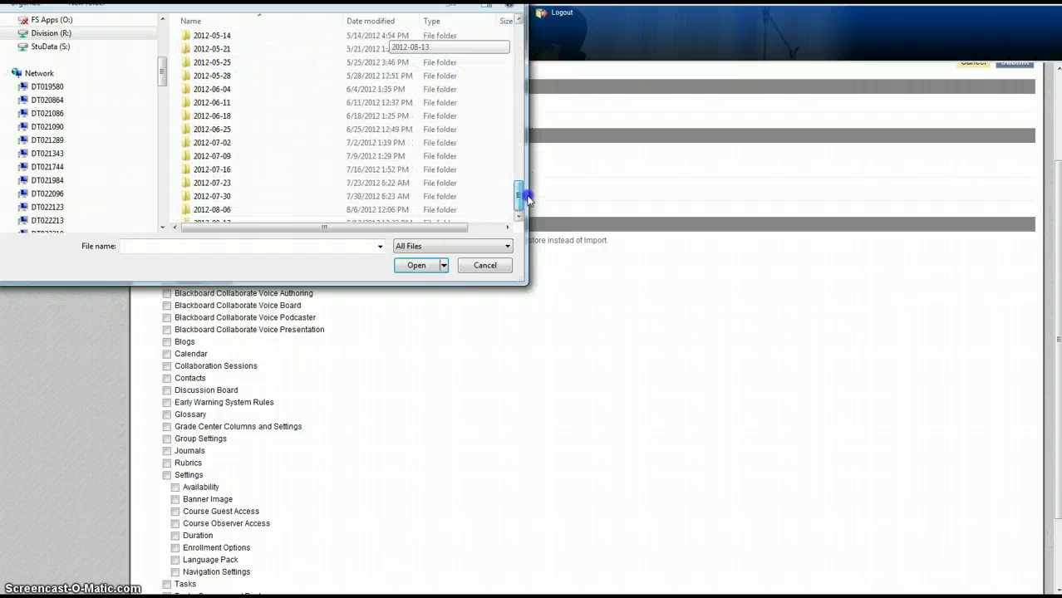
pyautogui.click(225, 217)
pyautogui.doubleClick(226, 215)
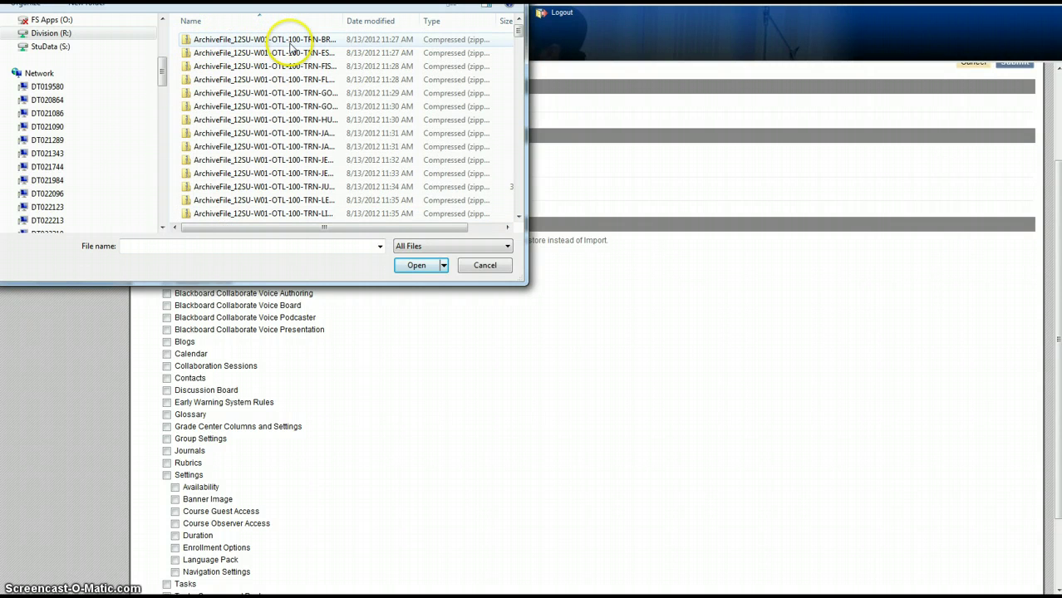
# Widen the Name column and choose the first 12SU-W01-OTL-100-TRN archive zip as the package to import
pyautogui.moveTo(343, 20); pyautogui.dragTo(394, 20)
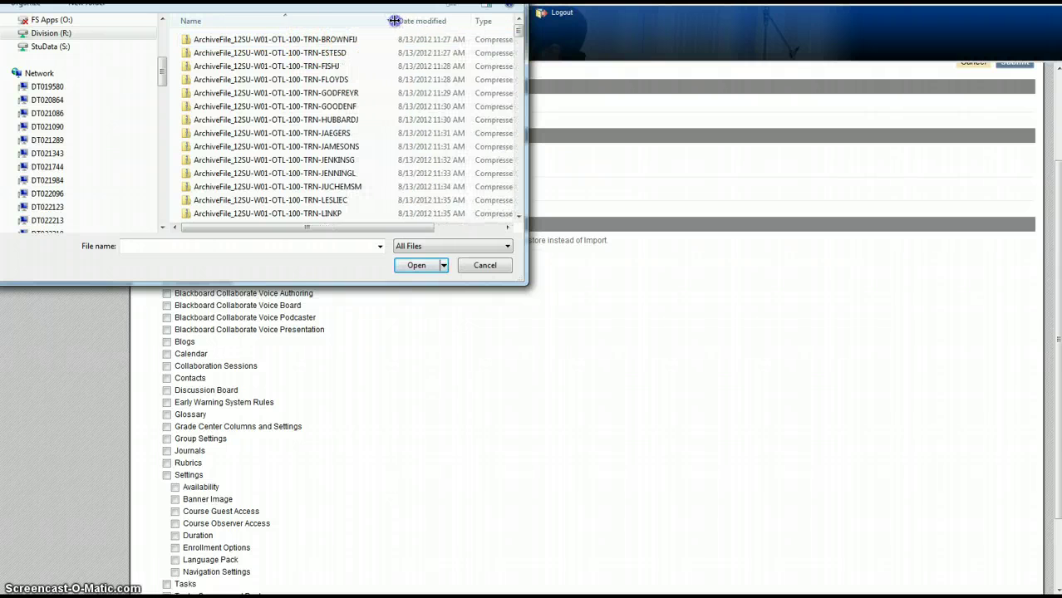
pyautogui.click(200, 41)
pyautogui.click(415, 264)
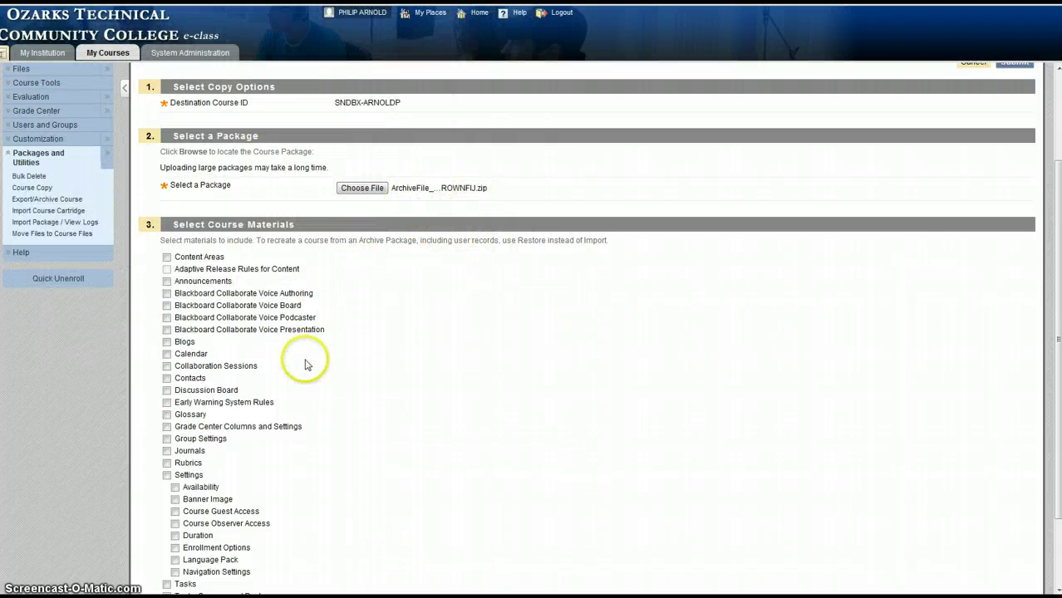
# Include every course material from Content Areas through Journals in the import, including Adaptive Release Rules for Content
pyautogui.scroll(-2, 308, 356)
pyautogui.click(166, 160)
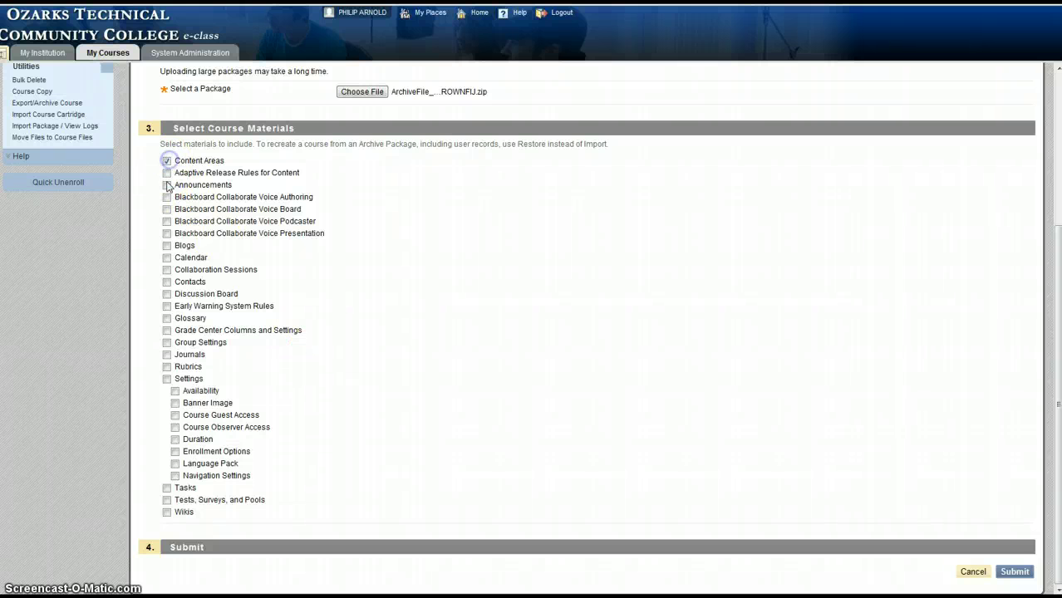
pyautogui.click(166, 173)
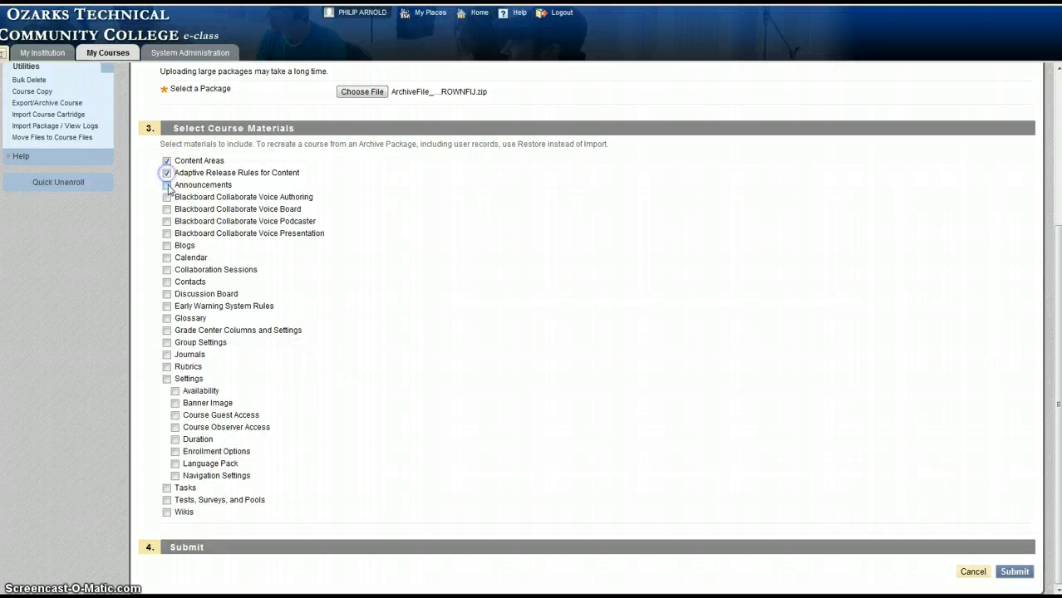
pyautogui.click(167, 234)
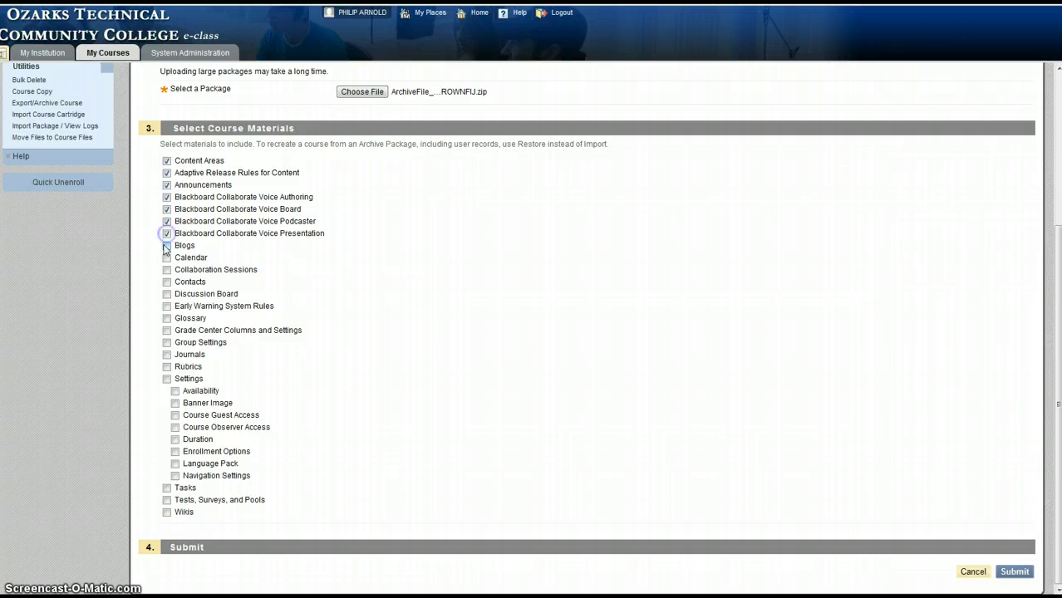
pyautogui.click(167, 246)
pyautogui.click(167, 282)
pyautogui.click(167, 294)
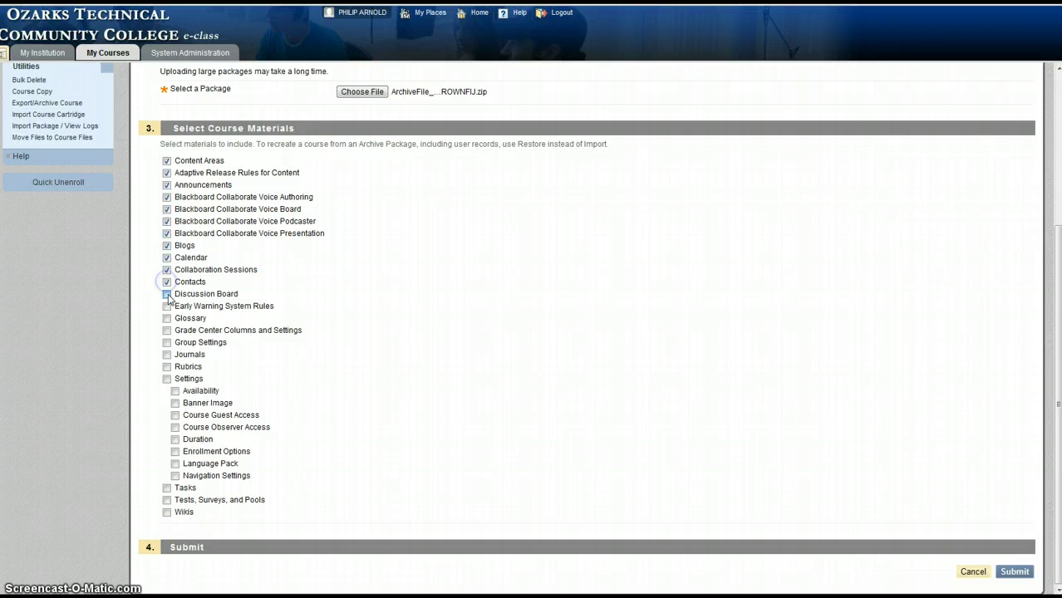
pyautogui.click(167, 354)
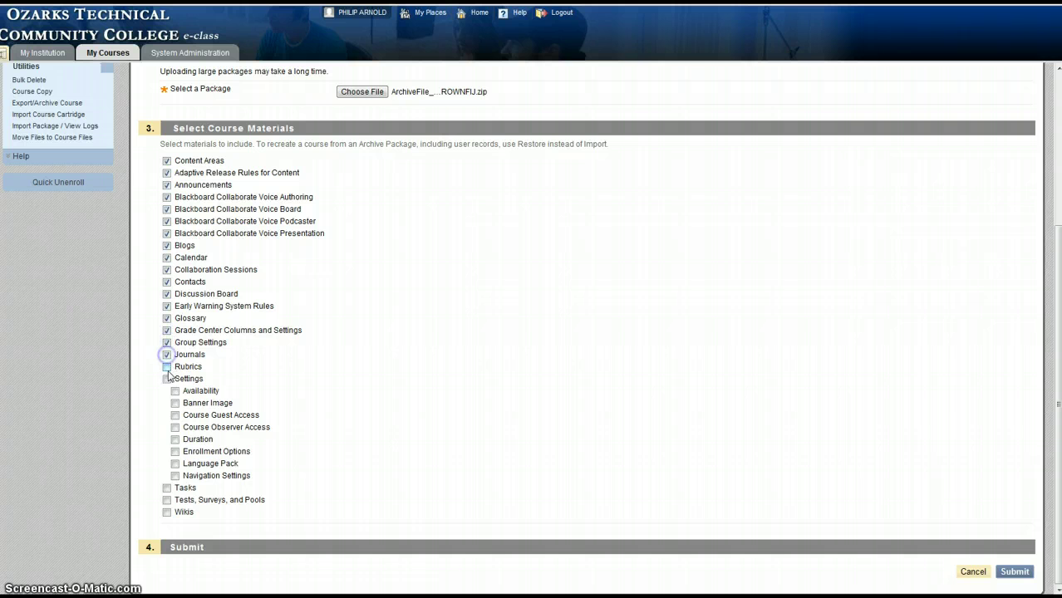
# Include Rubrics, Settings with all of its sub-options, Tasks, Tests, Surveys, and Pools, and Wikis in the import
pyautogui.click(167, 379)
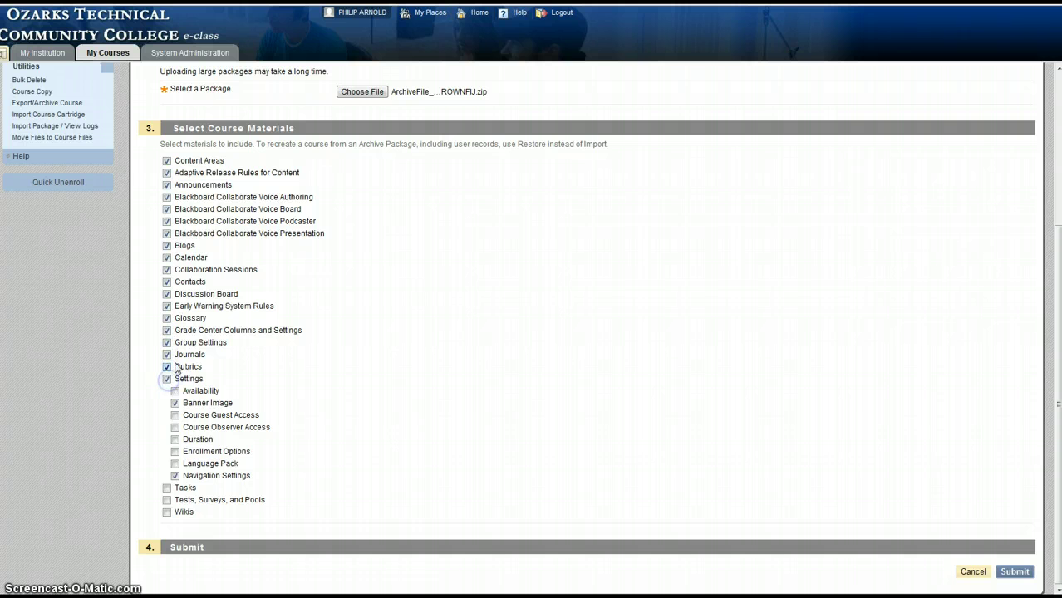
pyautogui.click(175, 403)
pyautogui.click(175, 476)
pyautogui.click(176, 391)
pyautogui.click(175, 427)
pyautogui.click(167, 487)
pyautogui.click(167, 500)
pyautogui.click(167, 511)
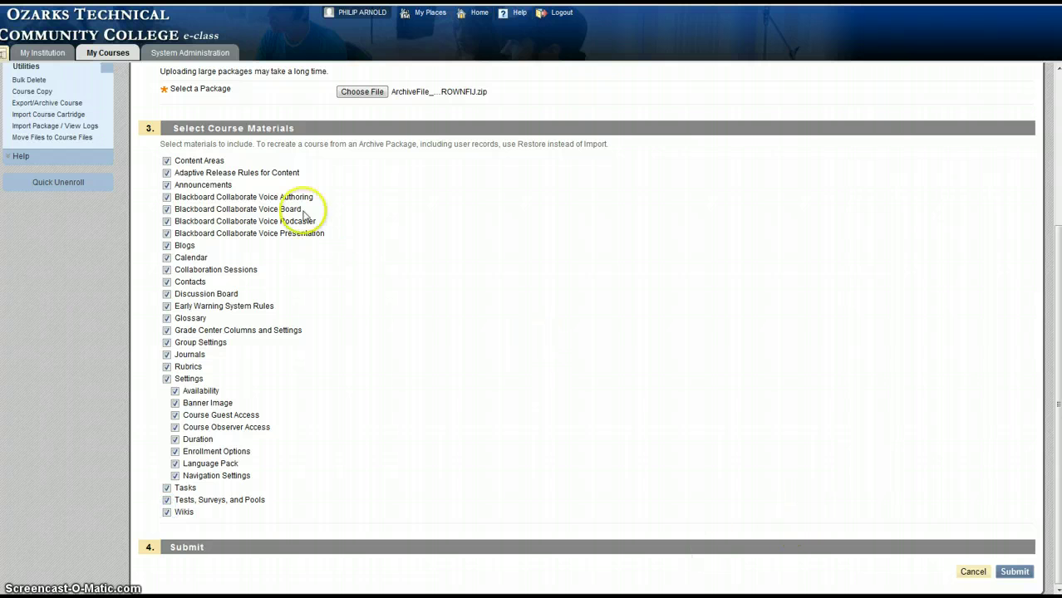
# Submit the package import and refresh the sandbox course menu to load the imported course areas
pyautogui.click(1013, 572)
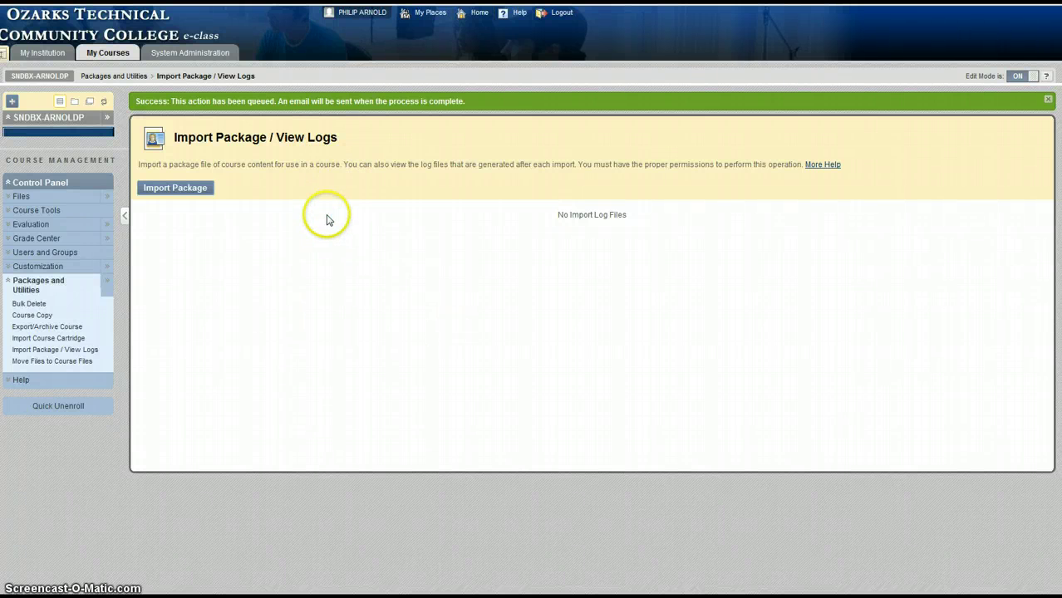
pyautogui.click(104, 103)
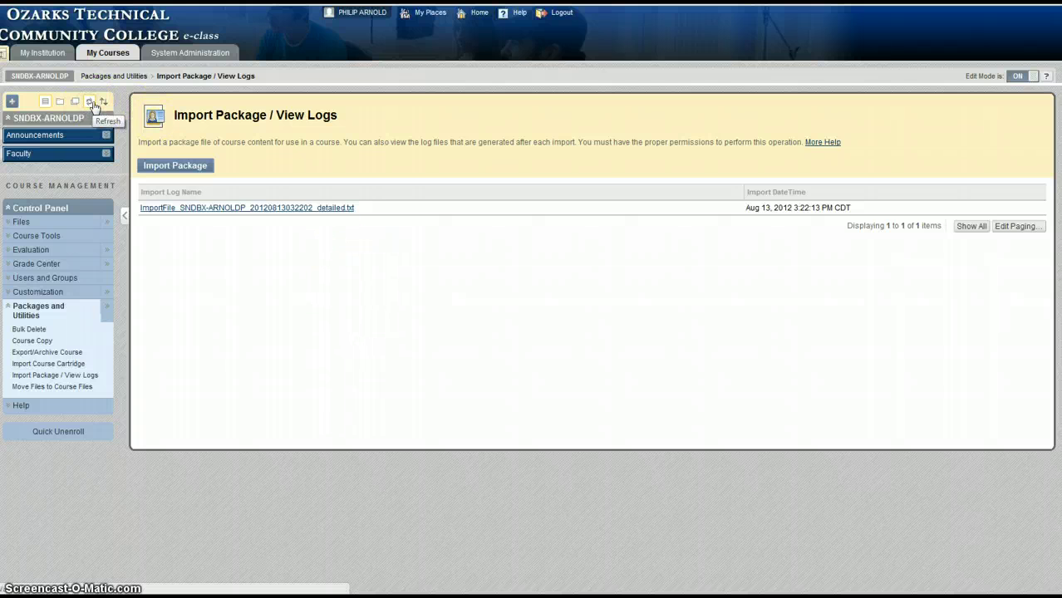
pyautogui.click(92, 103)
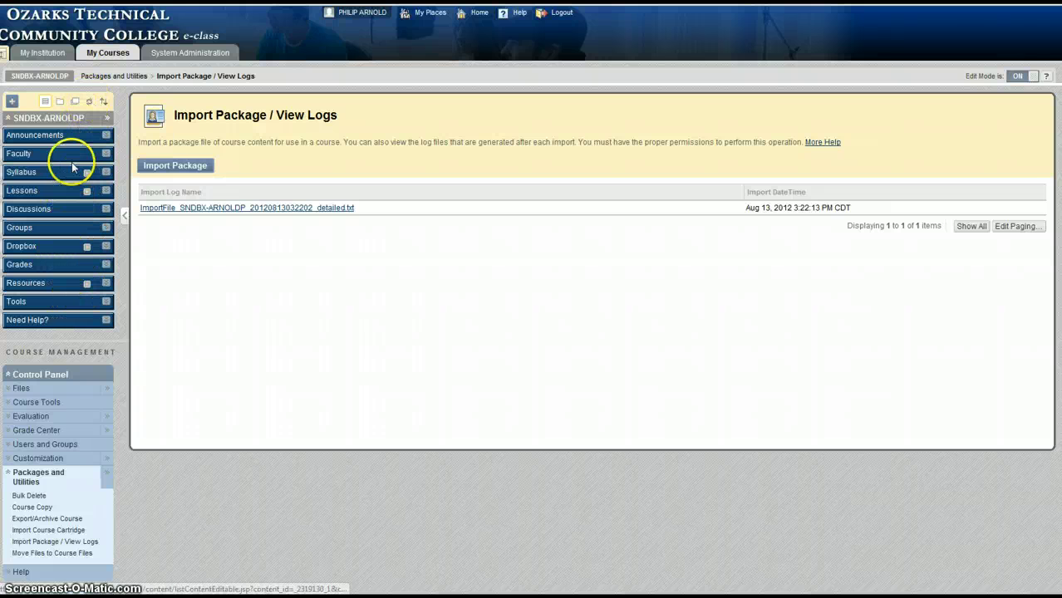
pyautogui.click(90, 101)
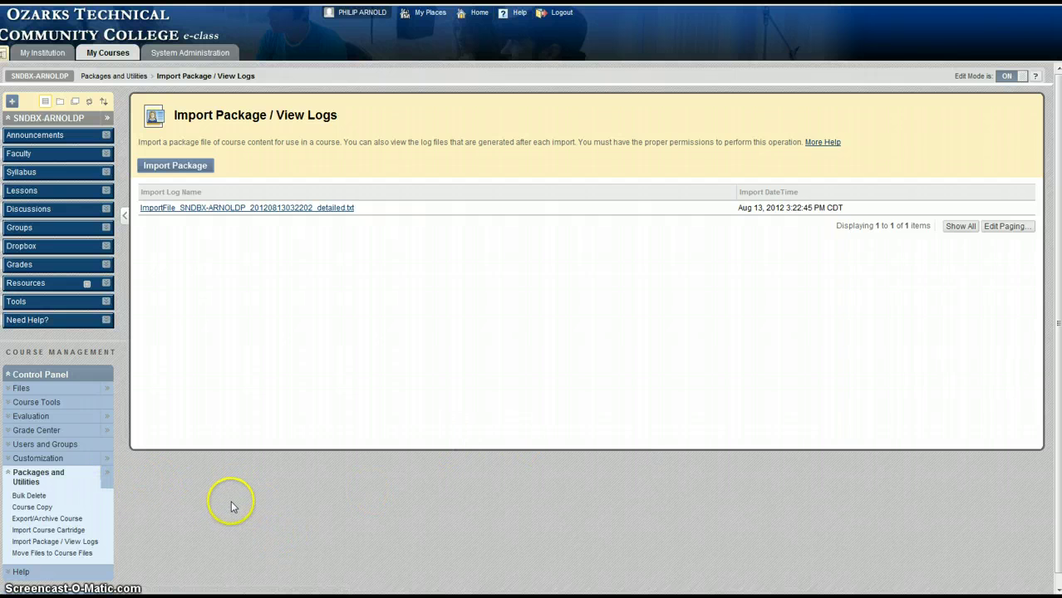
# Open the Add Enrollments form for finding users to enroll from the sandbox course's Users page
pyautogui.click(14, 473)
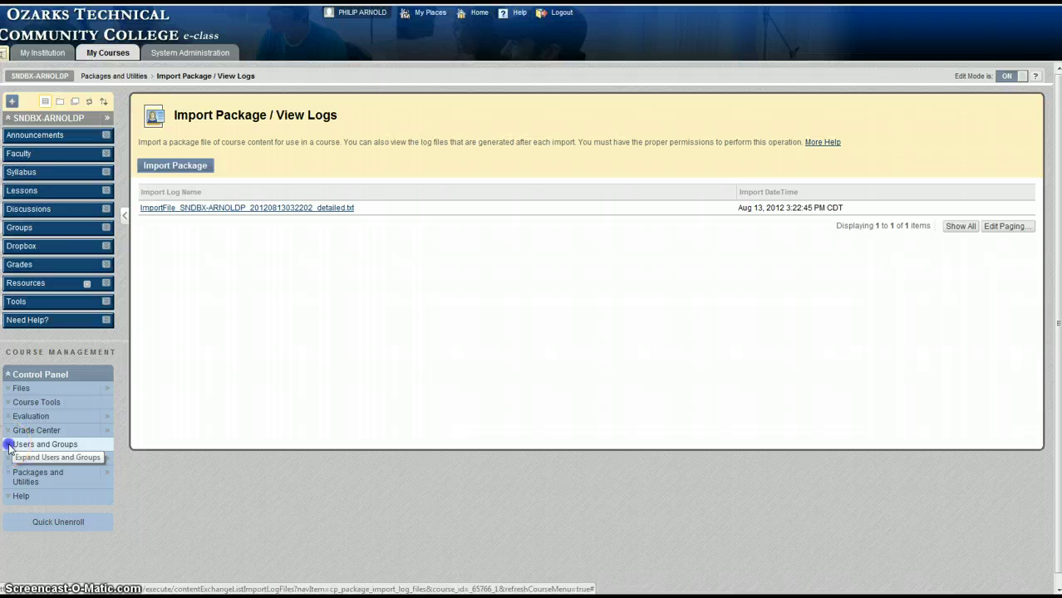
pyautogui.click(9, 446)
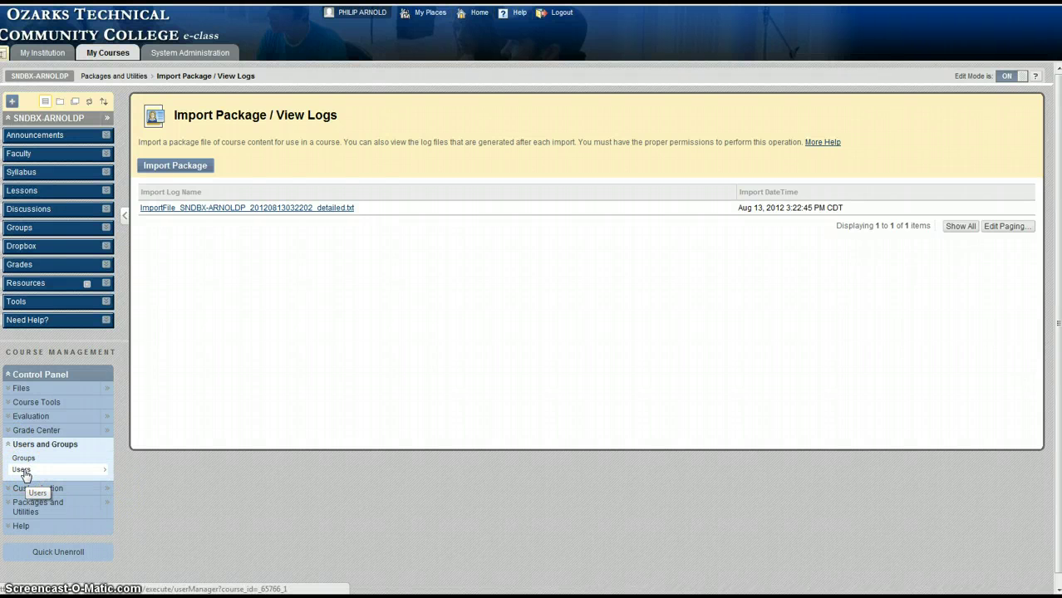
pyautogui.click(22, 470)
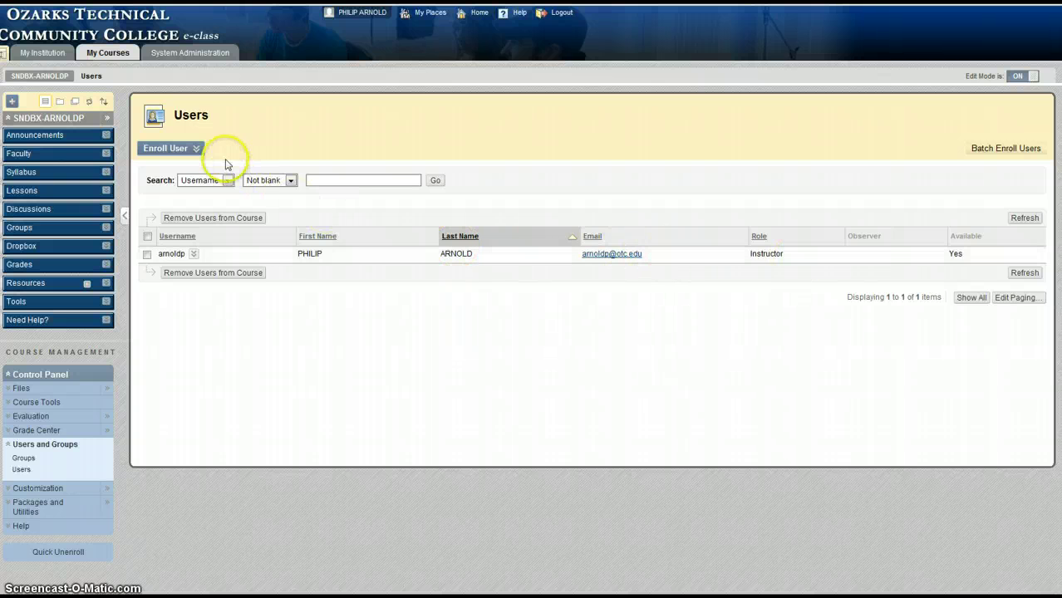
pyautogui.click(197, 149)
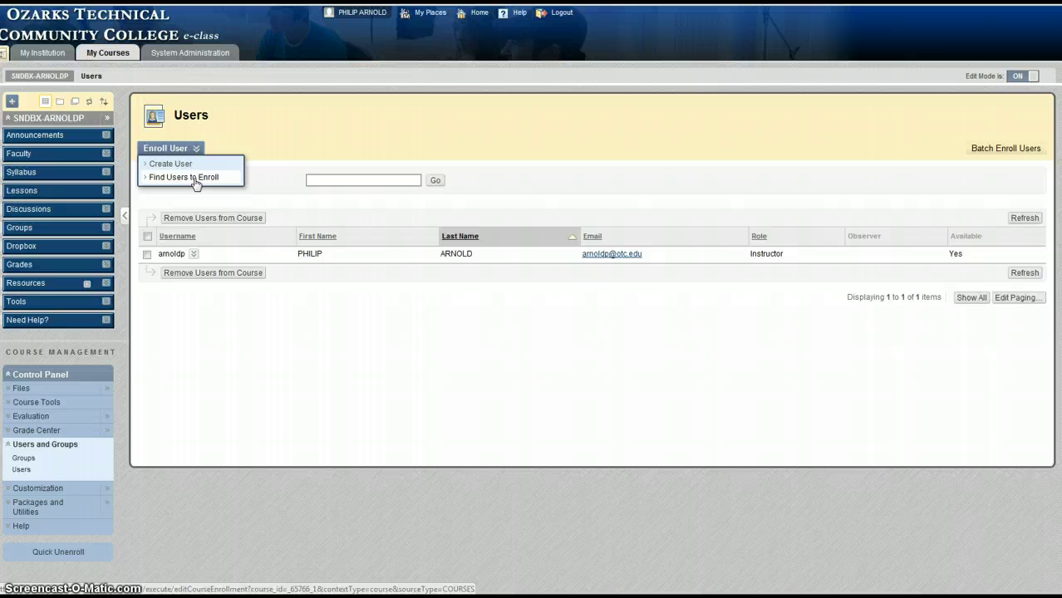
pyautogui.click(173, 181)
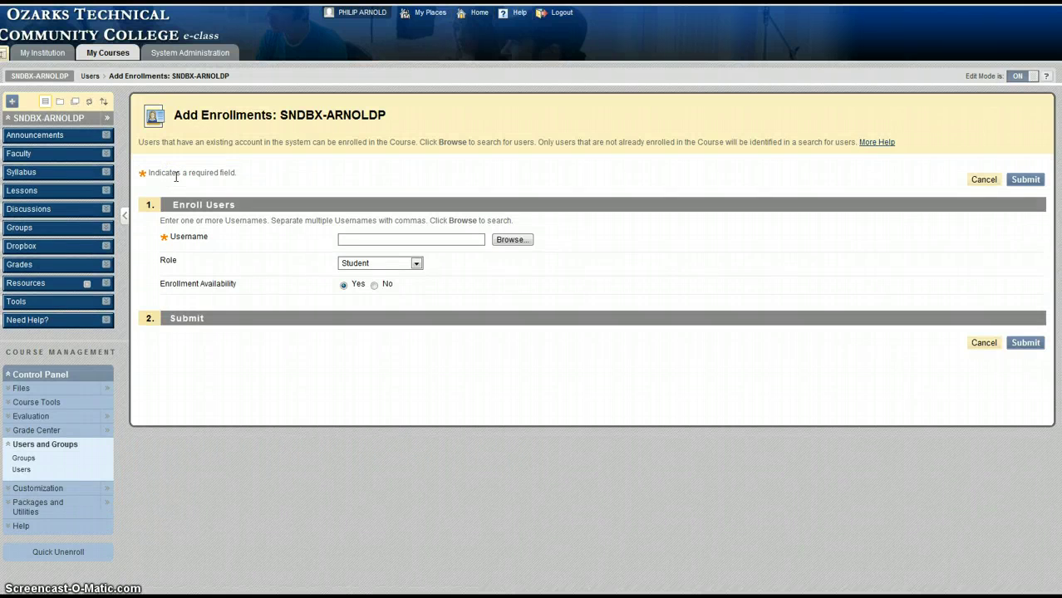
# Set the role for the user being enrolled to Instructor on the Add Enrollments form
pyautogui.click(378, 240)
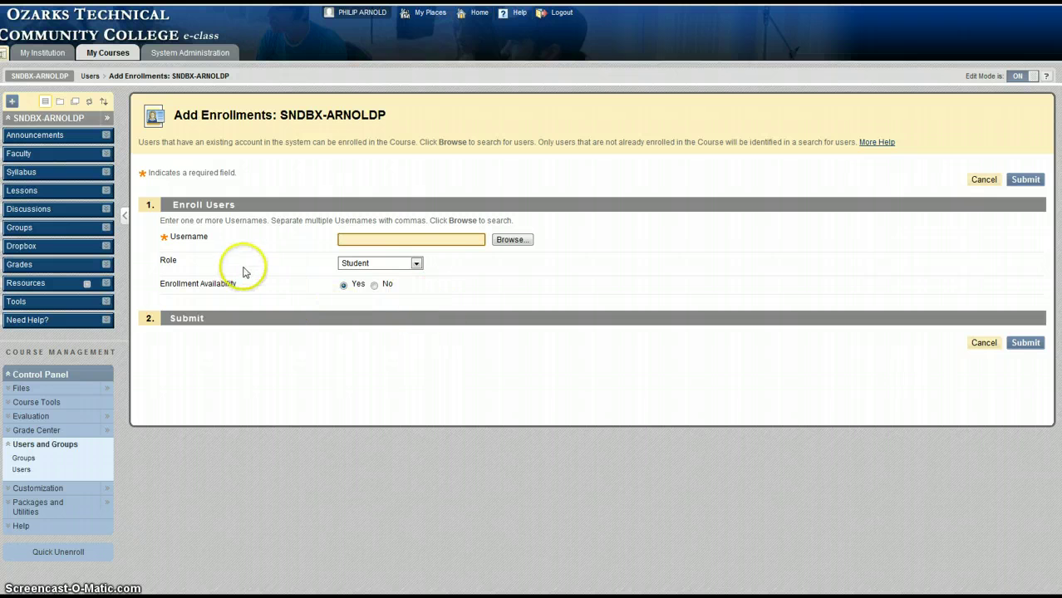
pyautogui.click(416, 263)
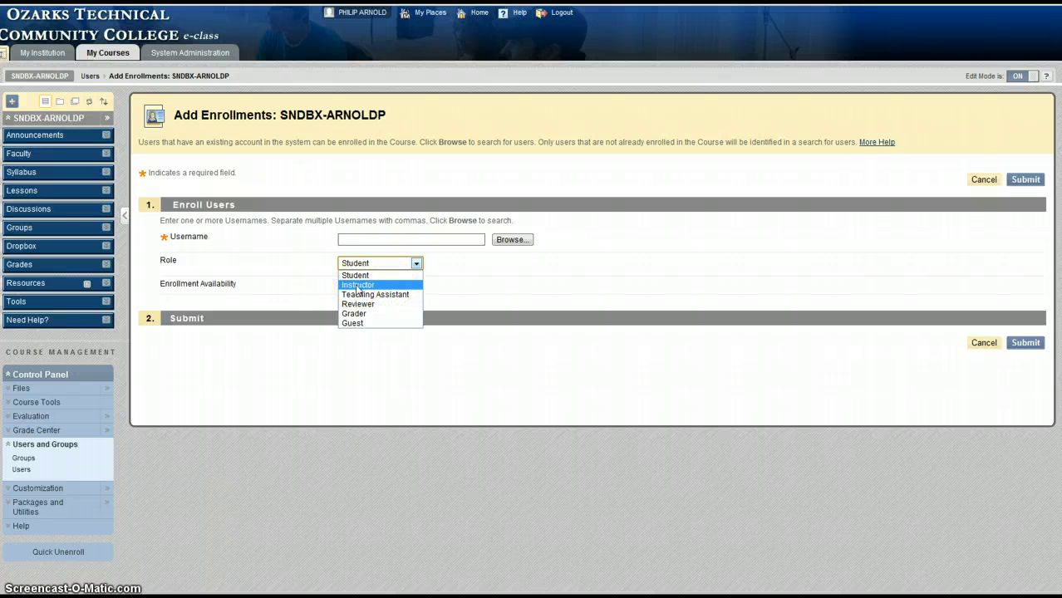
pyautogui.click(363, 286)
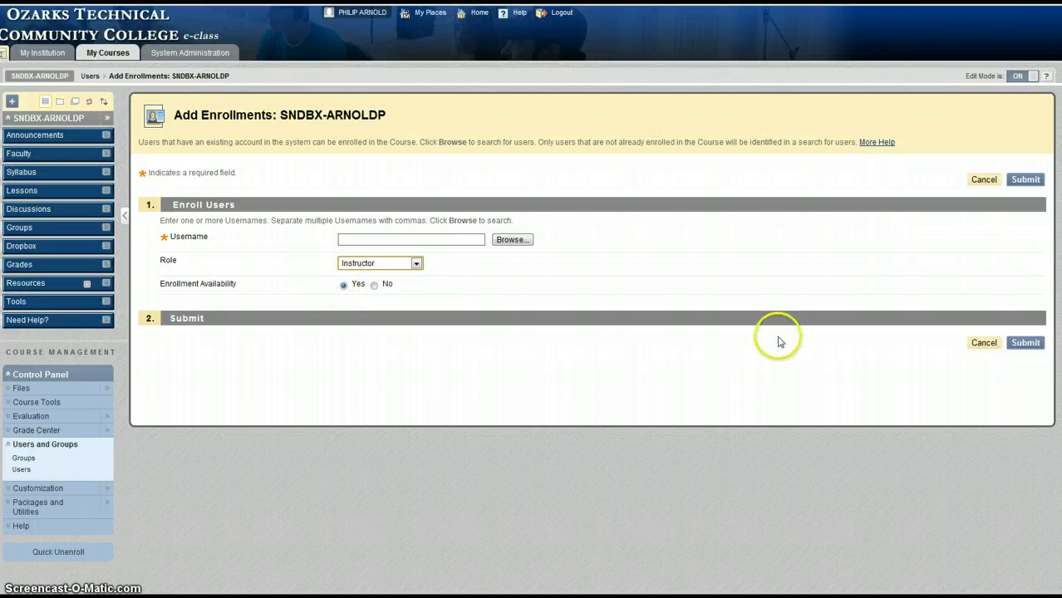
pyautogui.click(1025, 343)
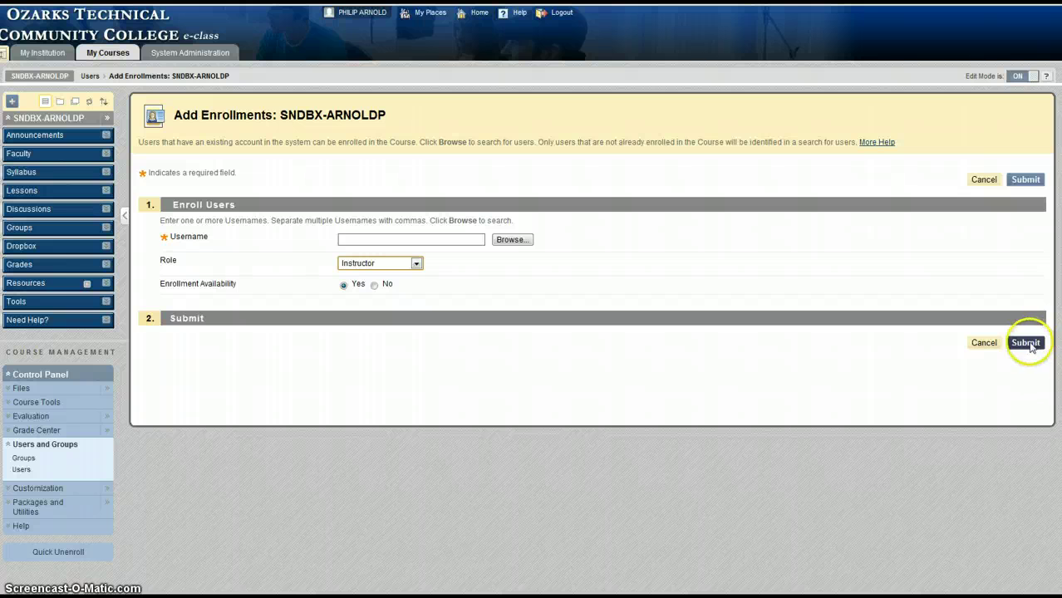
pyautogui.click(108, 60)
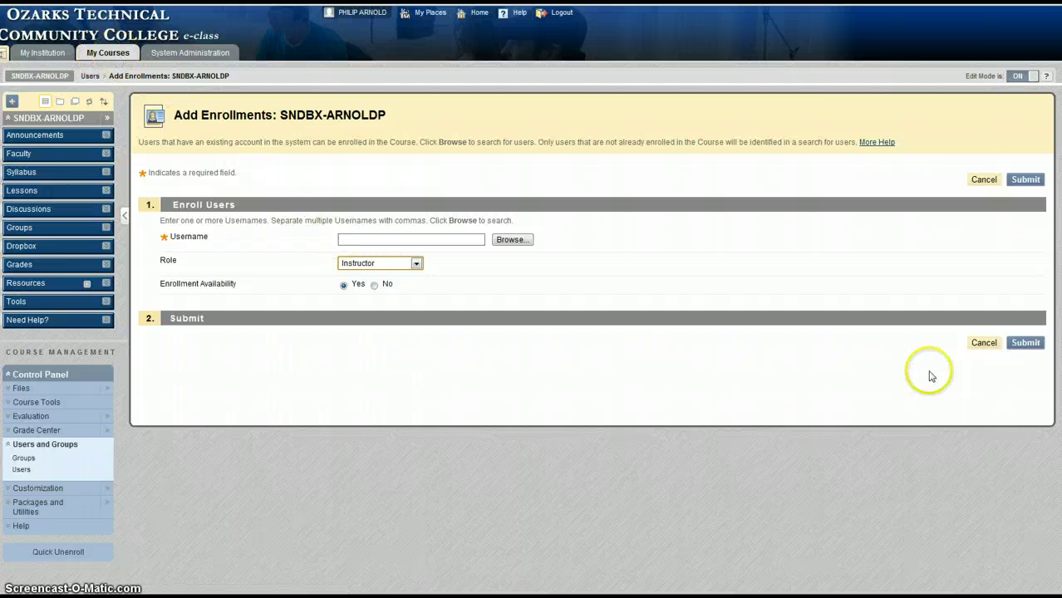
pyautogui.click(103, 57)
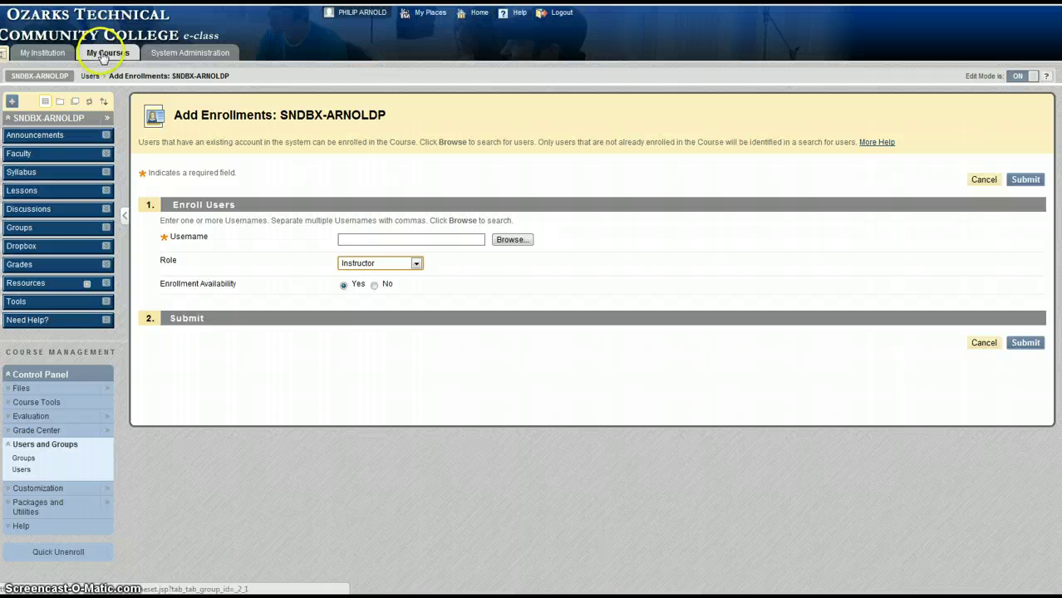